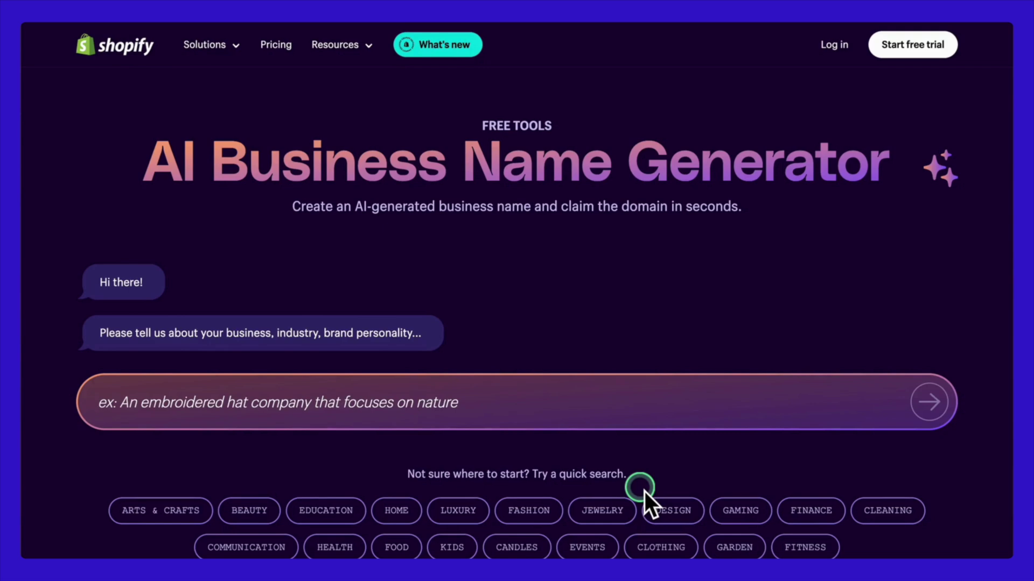
- Enter 'basic fashion' as the business description in the prompt field
left_click(649, 419)
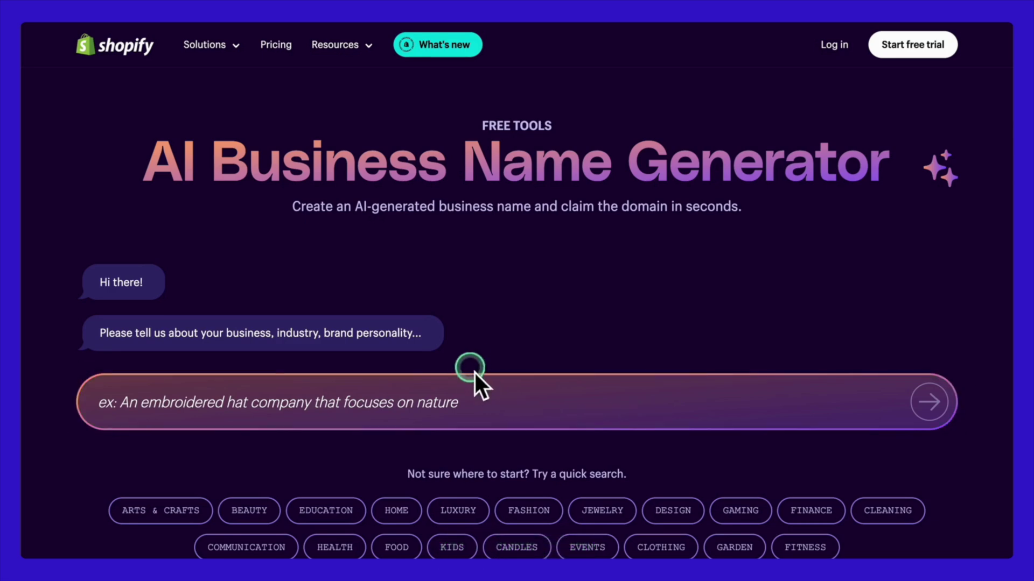
left_click(476, 400)
type("basic ")
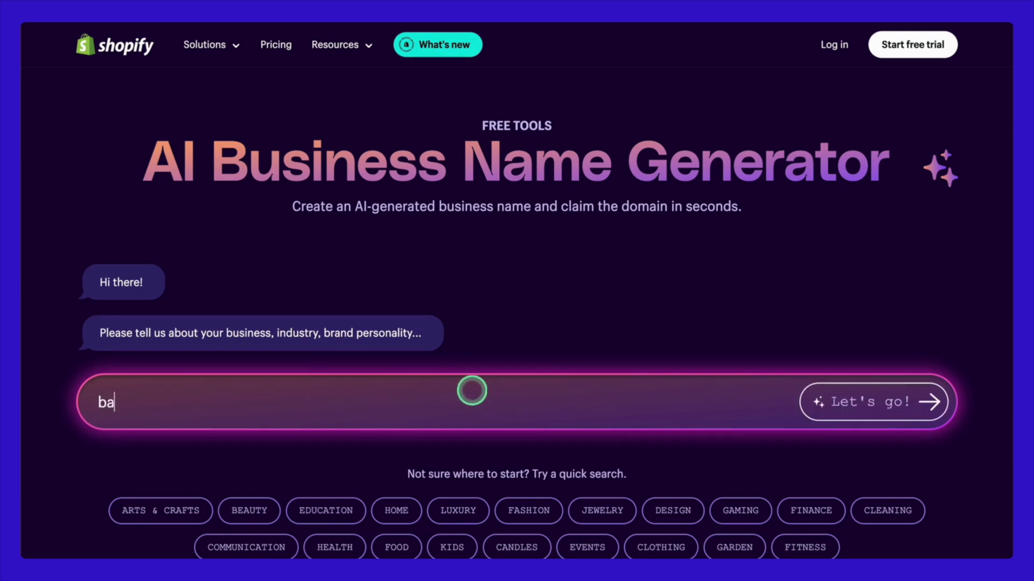
type("fashion")
- Generate name ideas for the basic fashion business and browse the suggestions
left_click(847, 413)
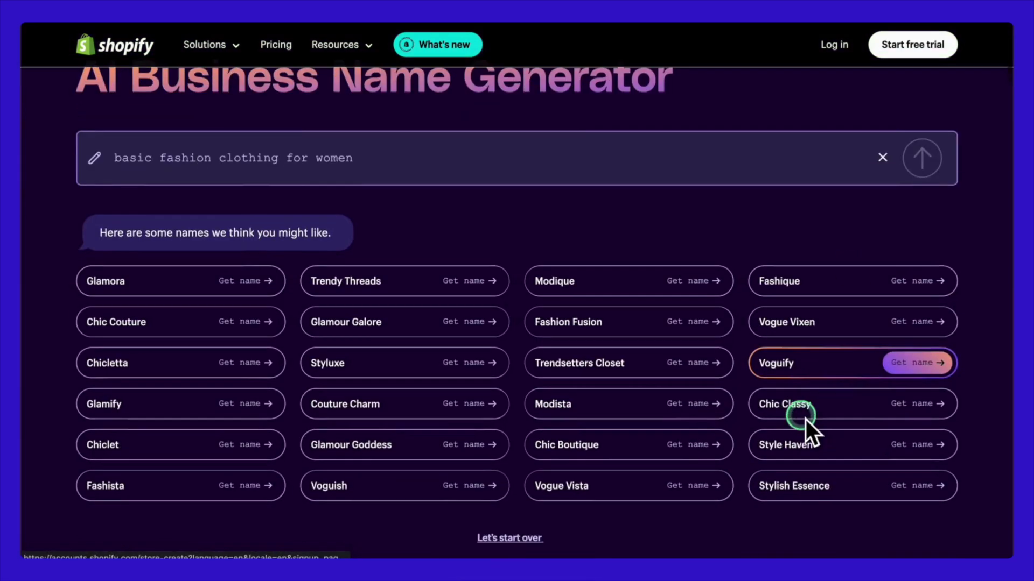
scroll(656, 478, "down", 1)
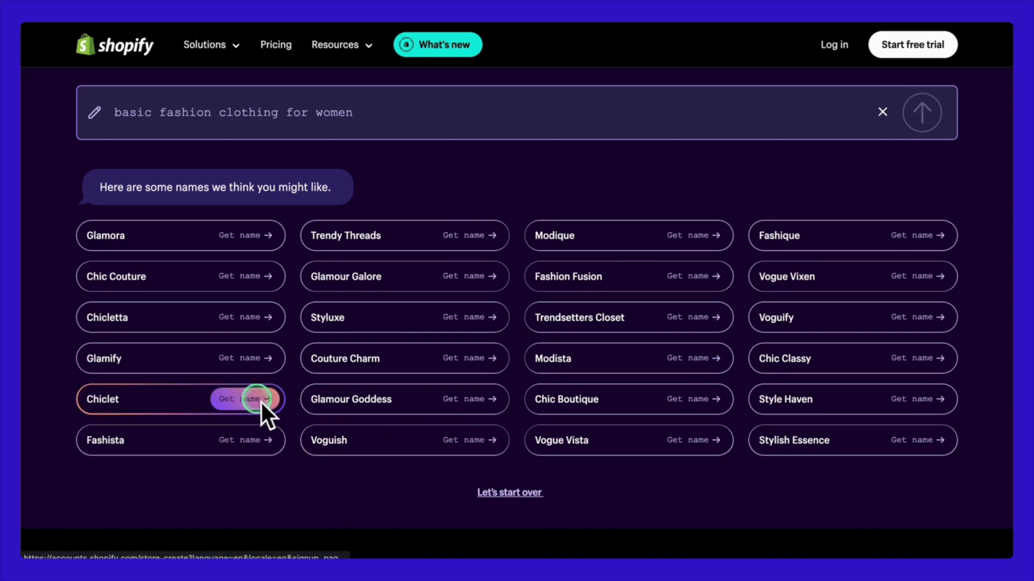
scroll(268, 258, "up", 1)
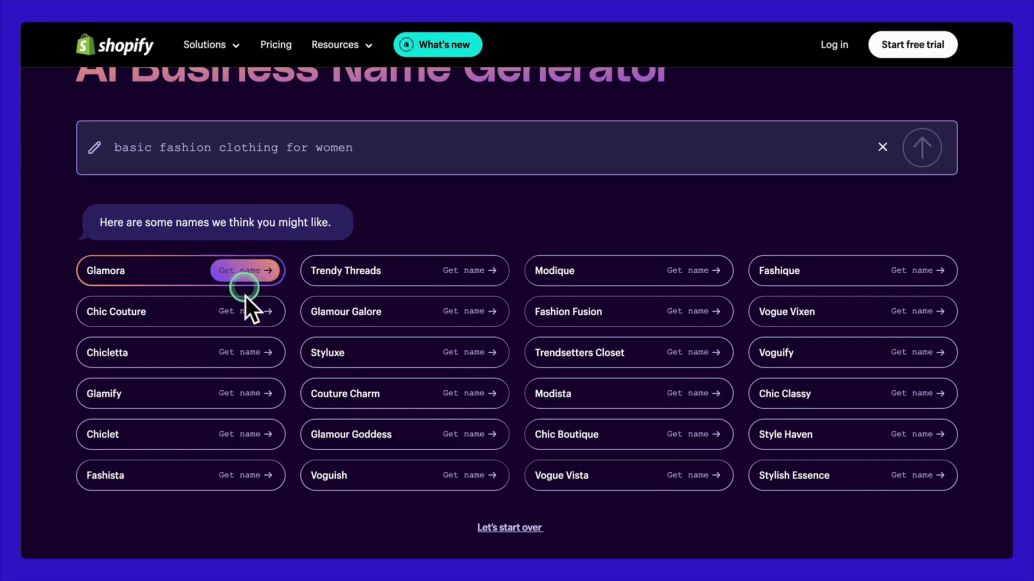
scroll(192, 434, "up", 1)
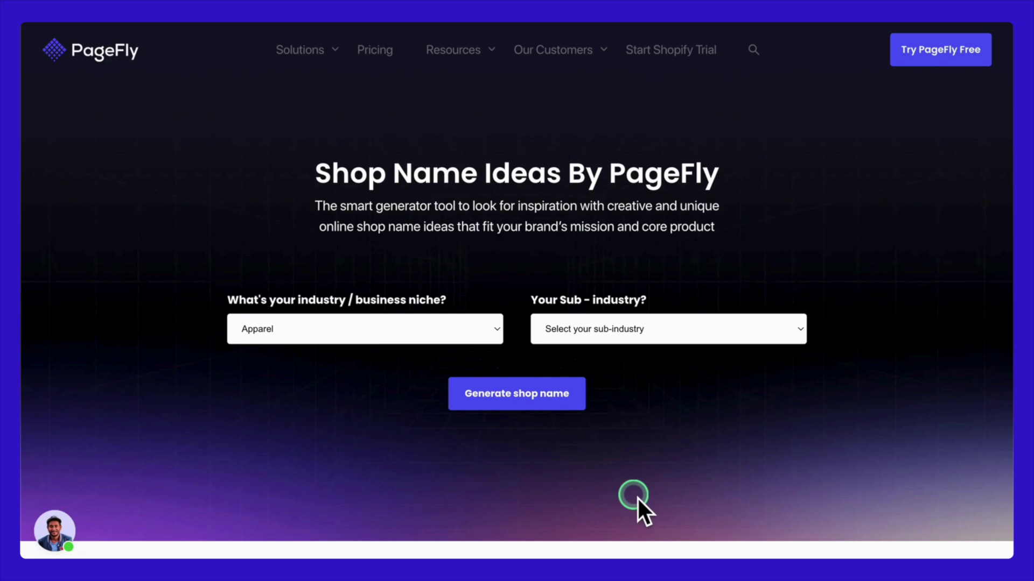
- Set the industry to Apparel and the sub-industry to Casual Apparel
left_click(436, 334)
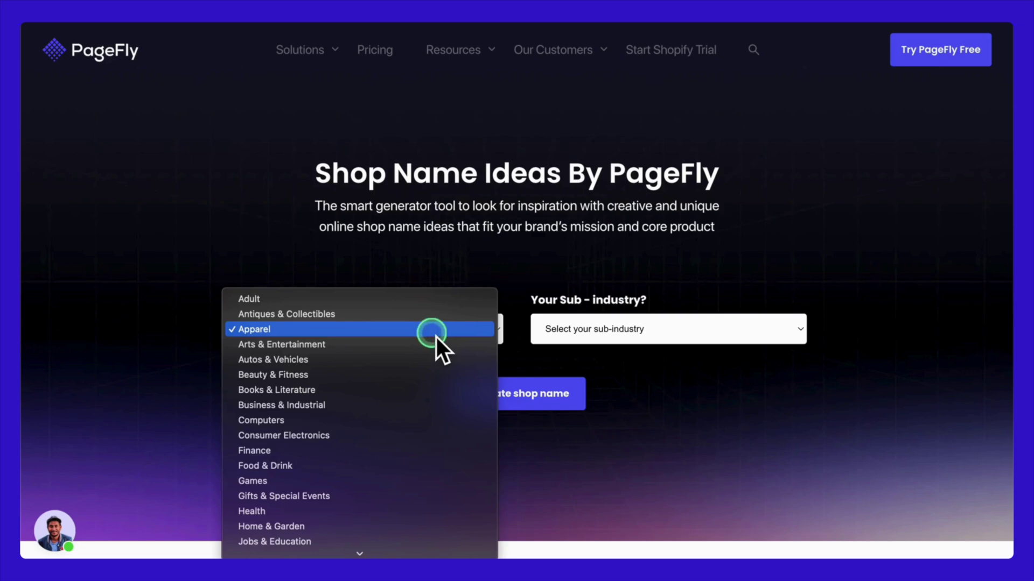
scroll(423, 418, "down", 5)
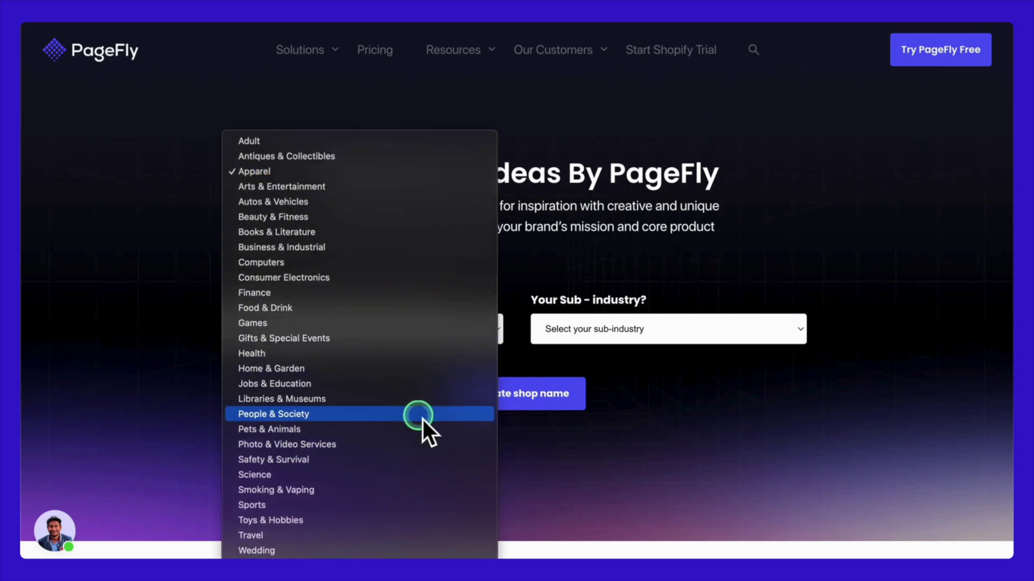
left_click(399, 171)
left_click(539, 329)
scroll(570, 377, "down", 3)
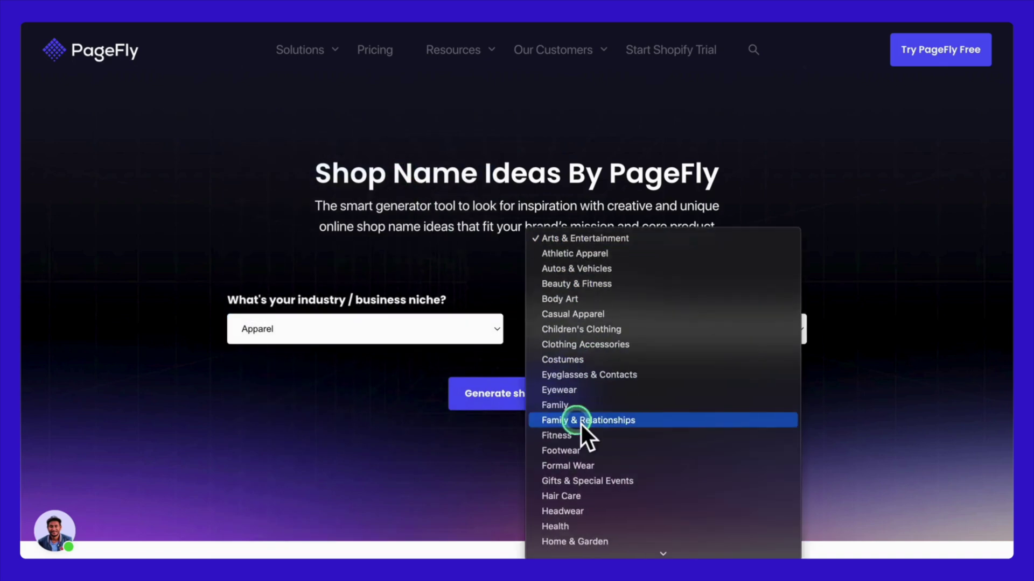
left_click(607, 300)
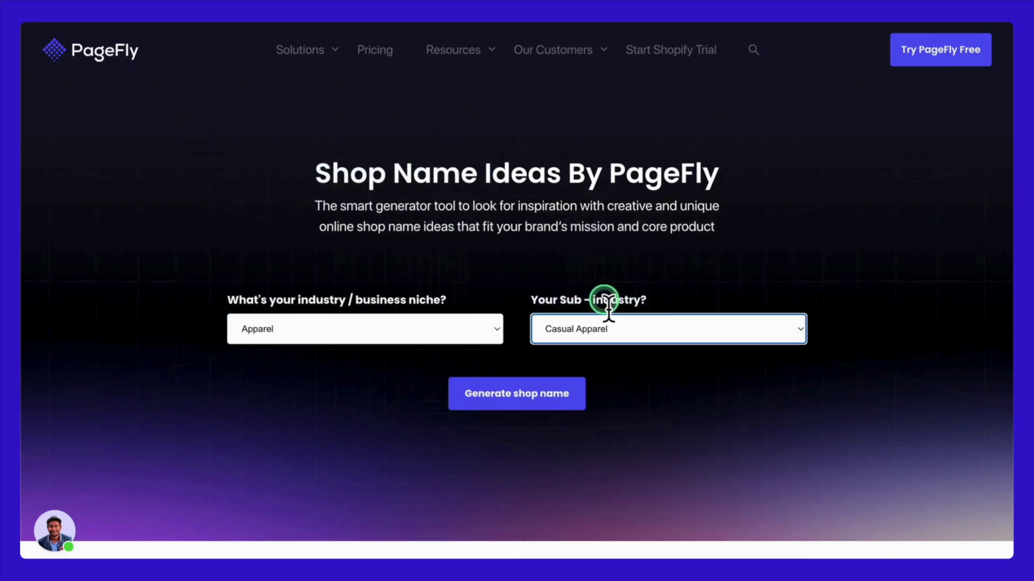
- Generate the top 20 Casual Apparel brand names and preview the listed stores
left_click(570, 388)
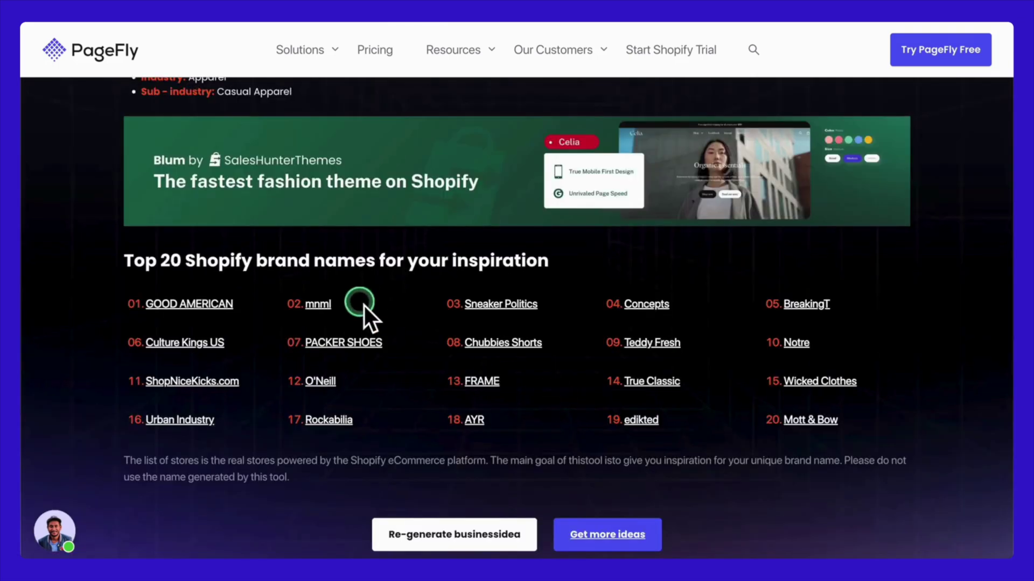
mouse_move(219, 306)
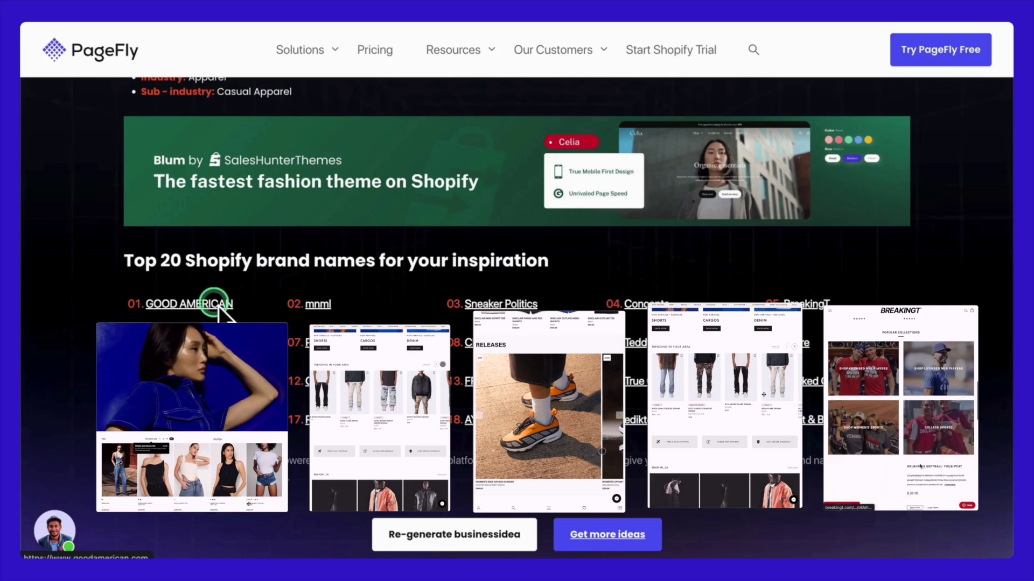
scroll(377, 350, "down", 2)
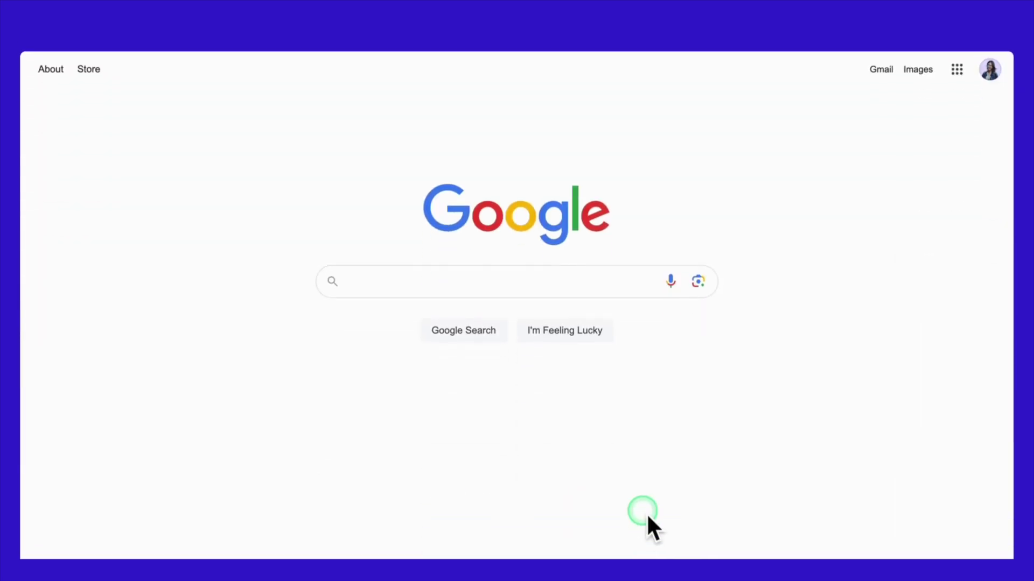
- Search Google for 'chicletta' and review the results for existing accounts
left_click(584, 268)
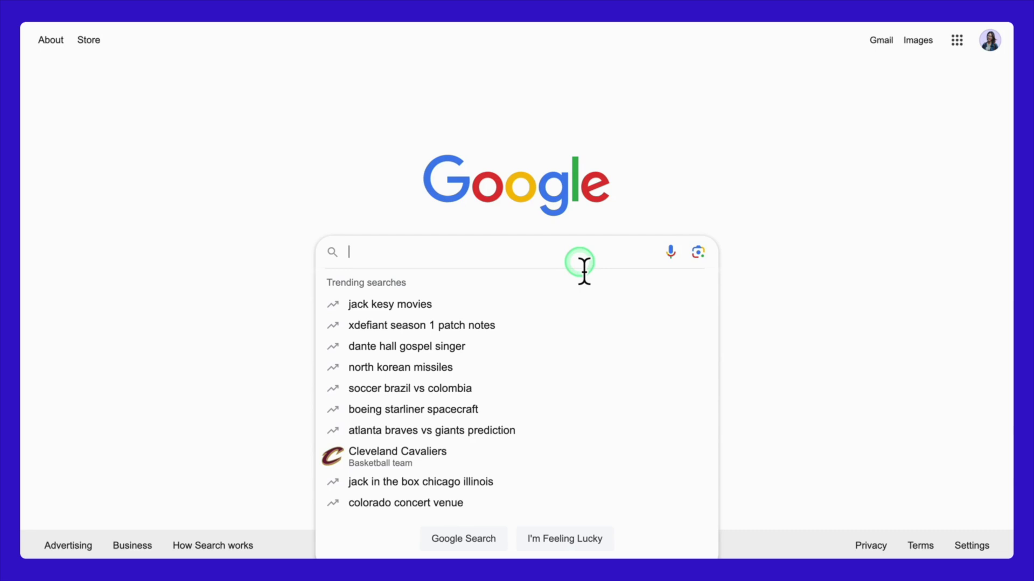
type("chicletta")
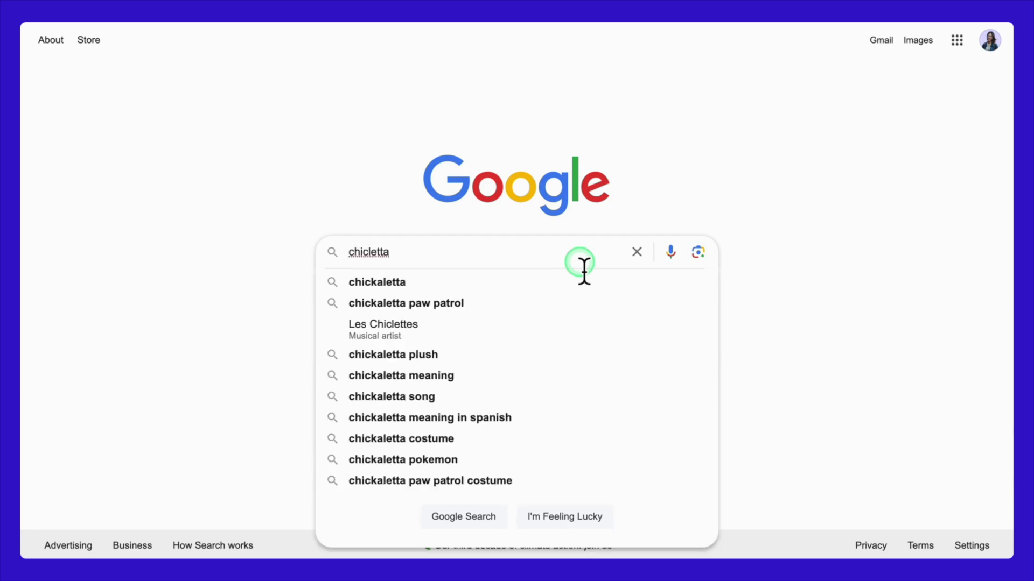
key("Return")
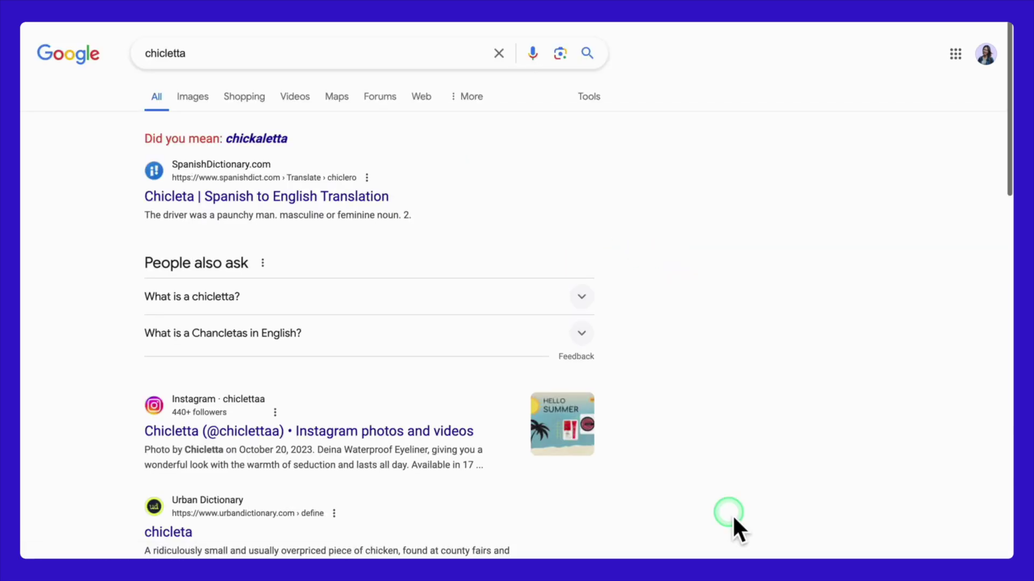
scroll(733, 518, "down", 5)
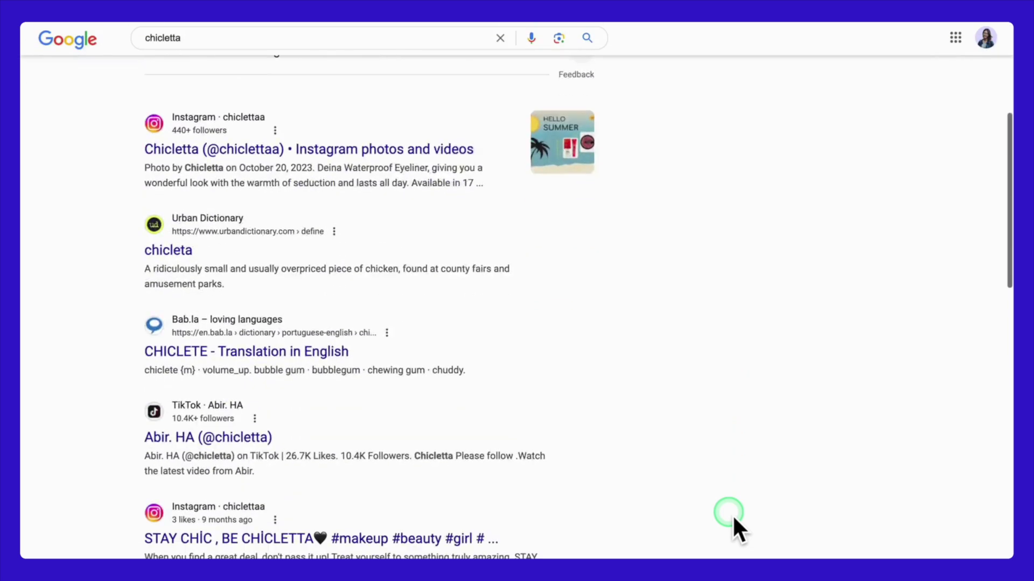
scroll(734, 518, "down", 6)
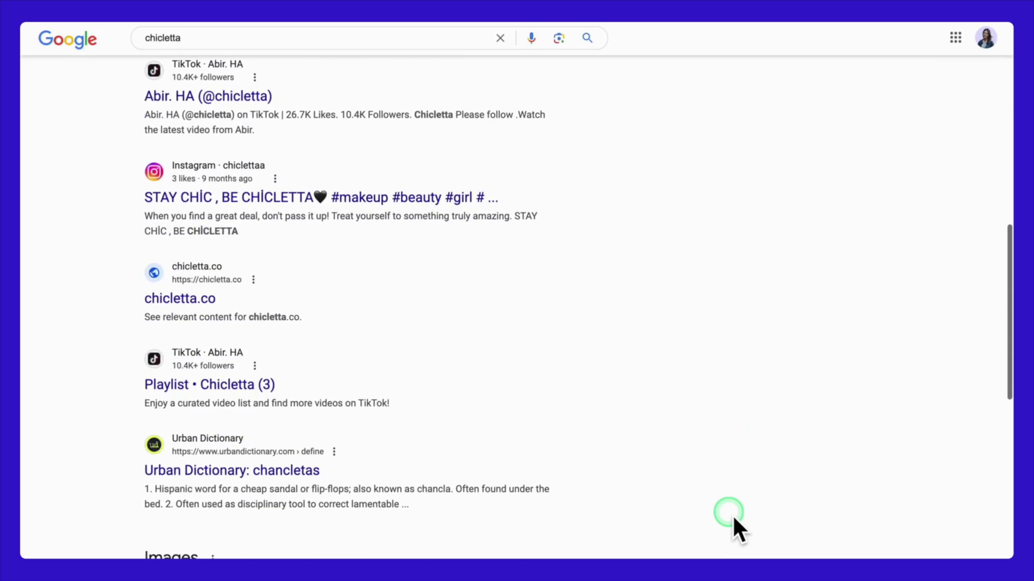
scroll(734, 518, "down", 9)
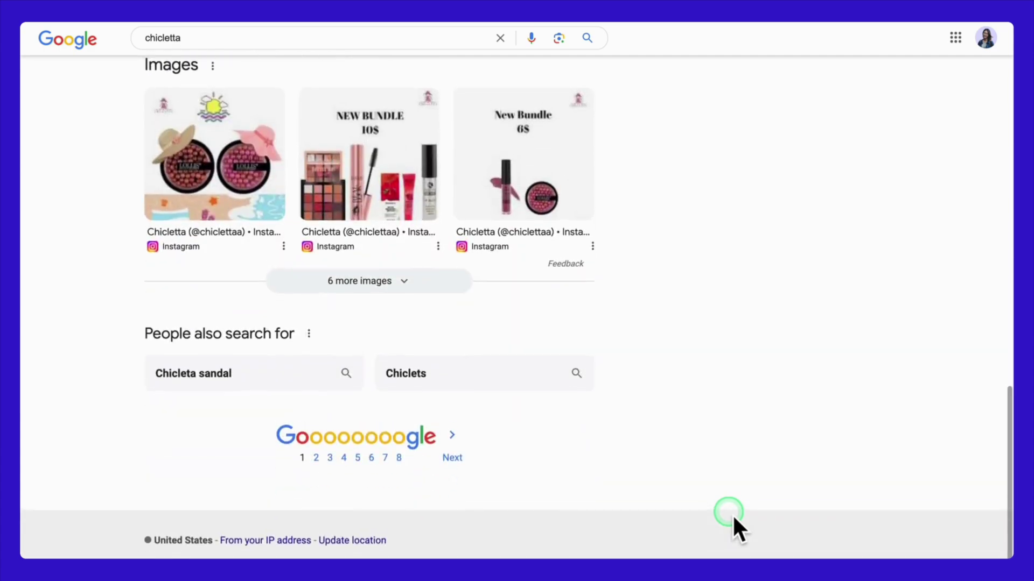
scroll(733, 517, "up", 11)
scroll(733, 518, "up", 5)
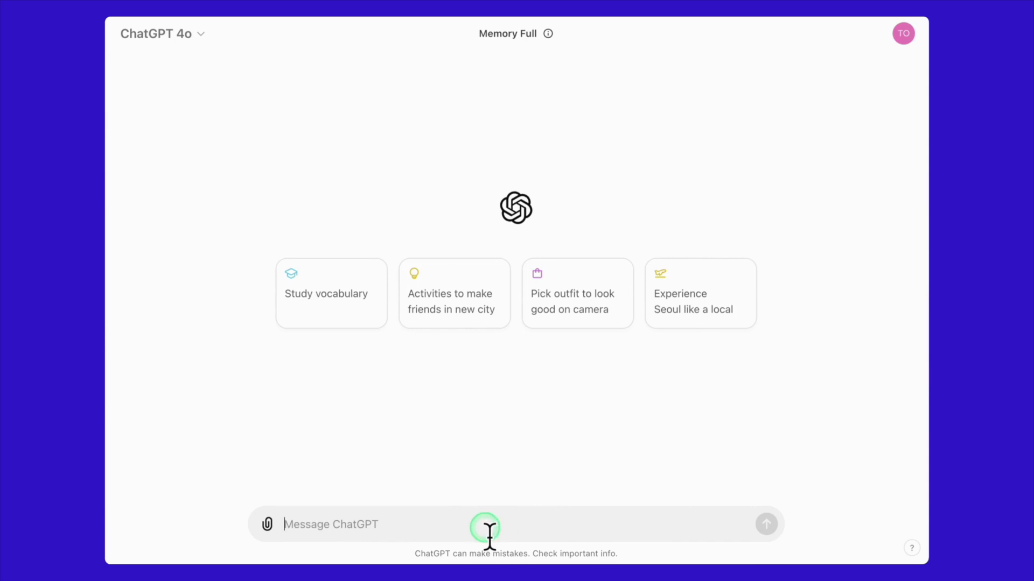
- Describe the Basic Clothing Shopify store and its audience of young adults into basic, eco-friendly fashion
type("I want to pick a name for my ")
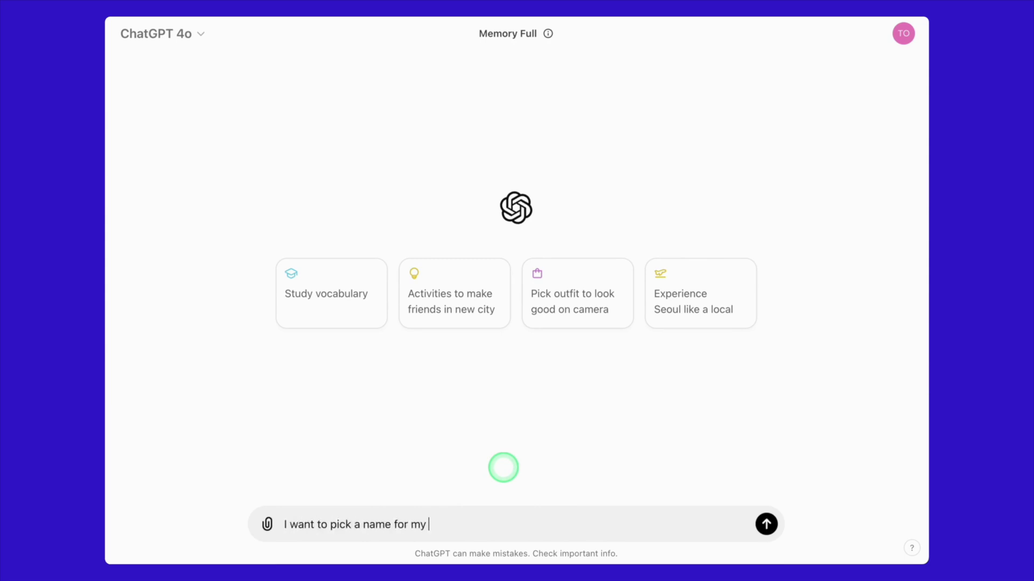
type("Basic Clothing Shopify store")
key("shift+Return")
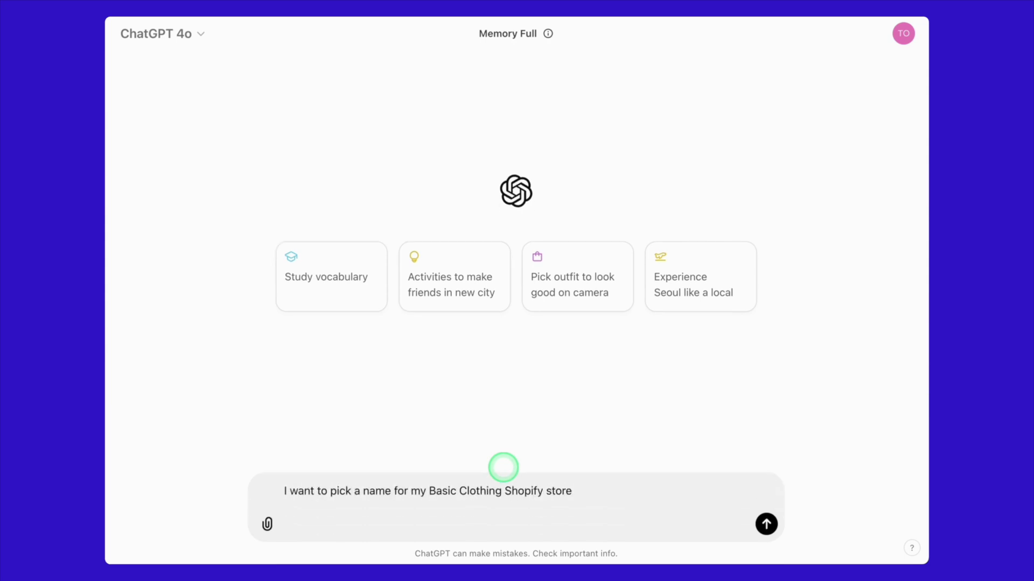
key("shift+Return")
type("The target audience: young adults ")
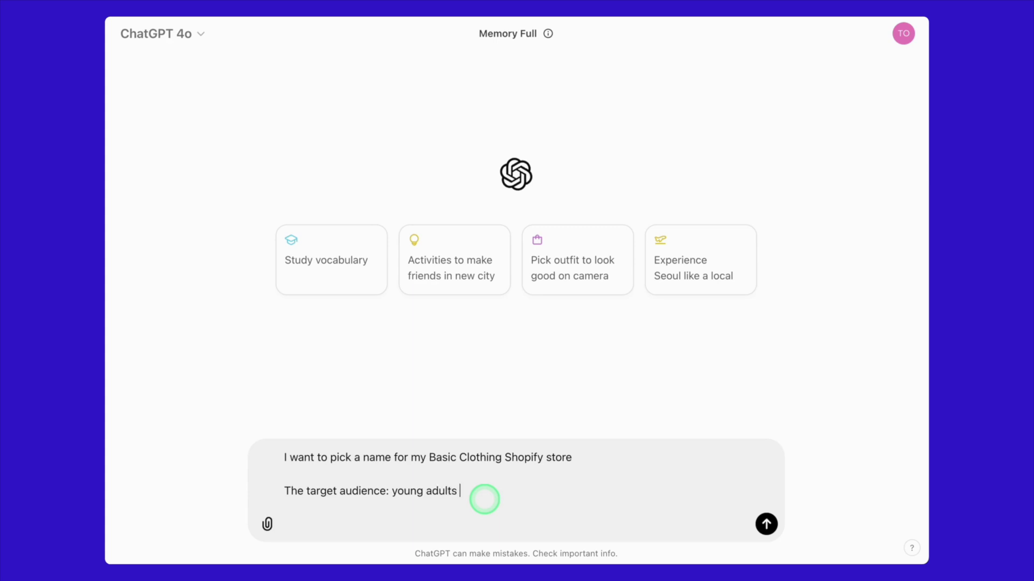
type("that interested in eco-friendly fashion")
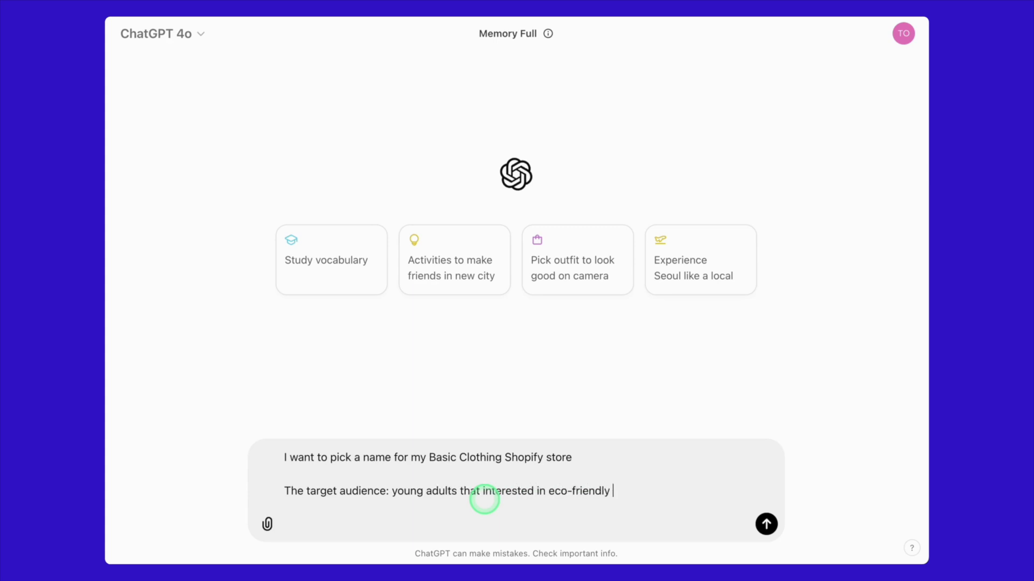
left_click(547, 491)
type("basic and")
left_click(711, 491)
key("shift+Return")
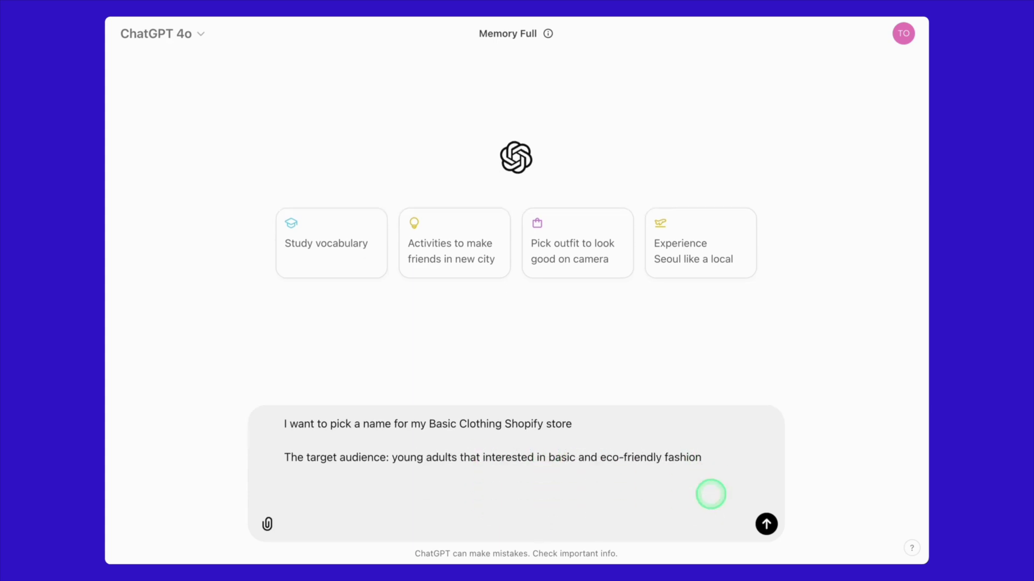
- Add the top 5 competitor store addresses and the three current name ideas
type("My top 5 competitoe")
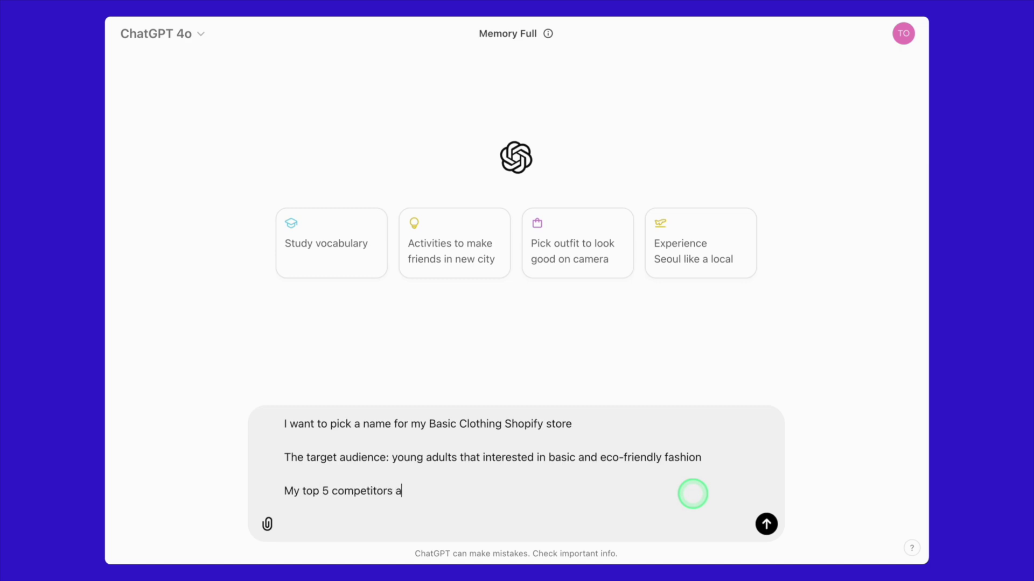
key("shift+Return")
type("- https://breakingt.com/ - https://cncpts.com/ - https://sneakerpolitics.com/ - https://mnml.la/ - https://www.goodamerican.com/")
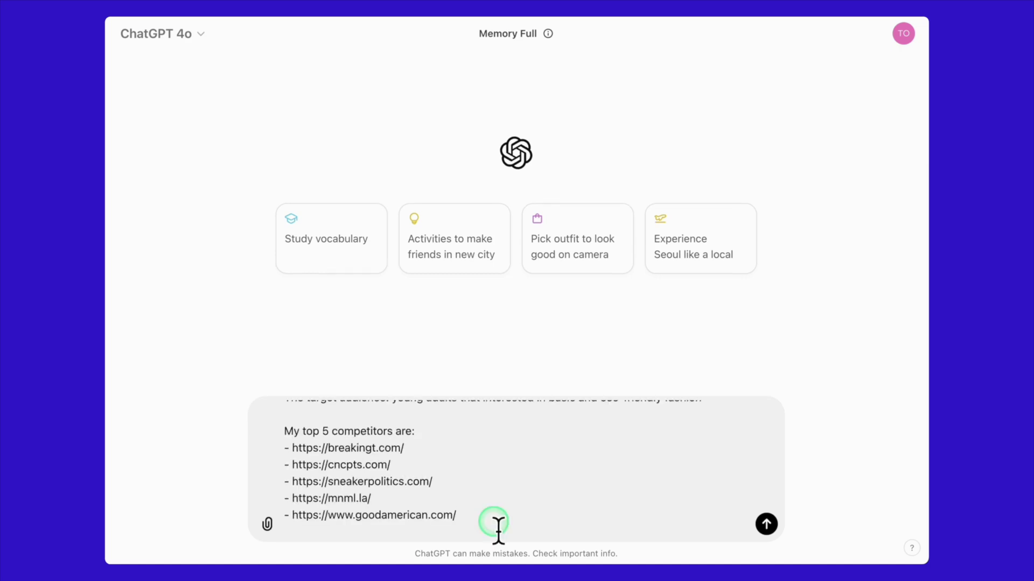
key("shift+Return")
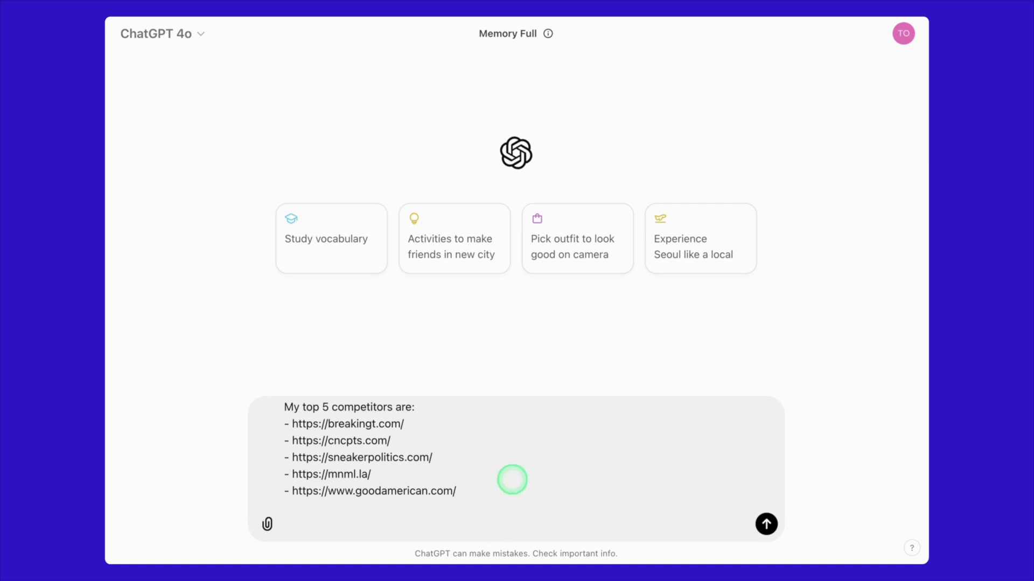
type("Here are my current ideas:")
type("- Chicletta - Elegance - Chic Classy")
- Ask for analysis of competitors and ideas, refined names, and detailed reasons behind the suggestions
key("shift+Return")
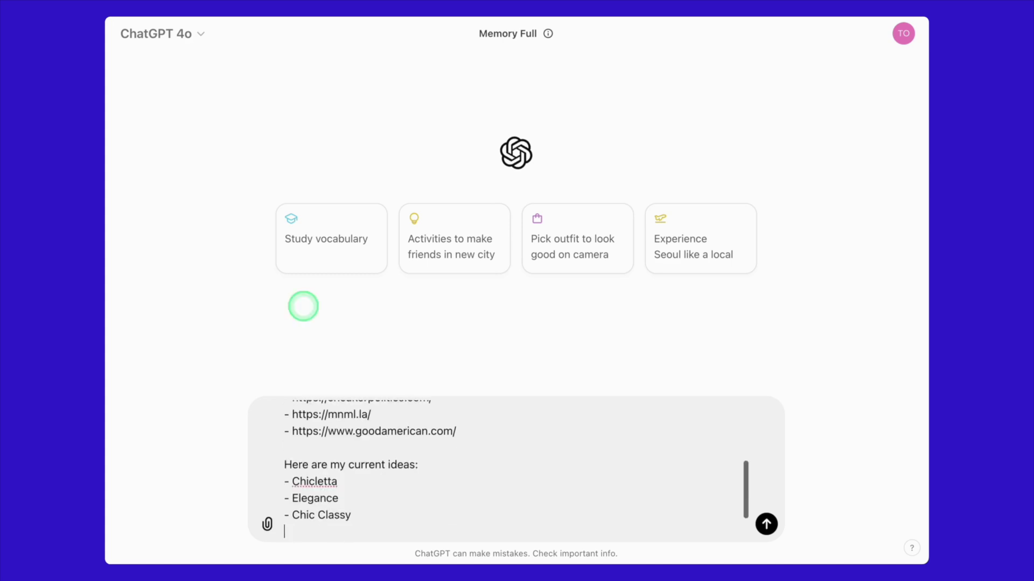
key("shift+Return")
type("Help me analyze the competitors")
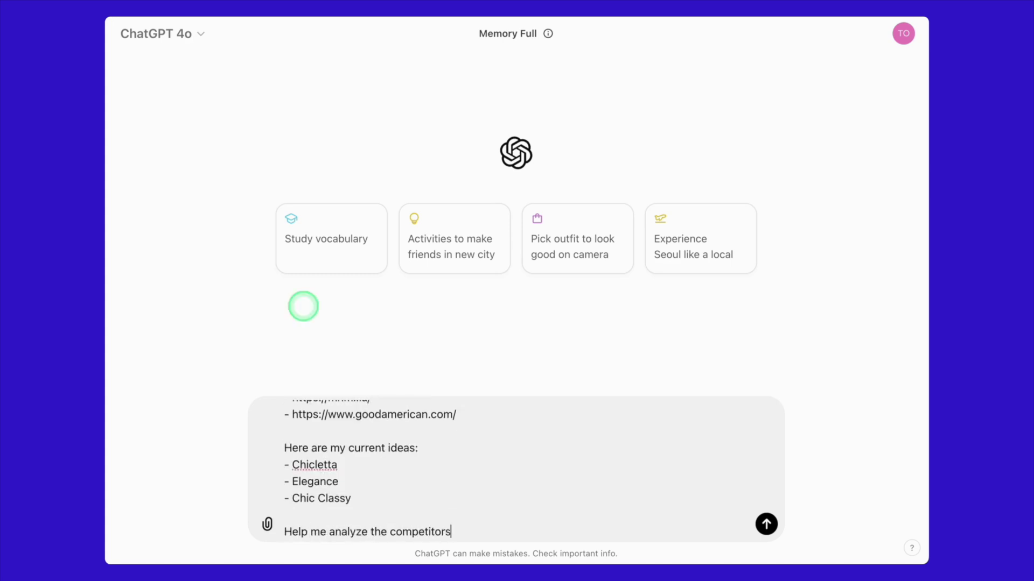
type("' stores and my name i")
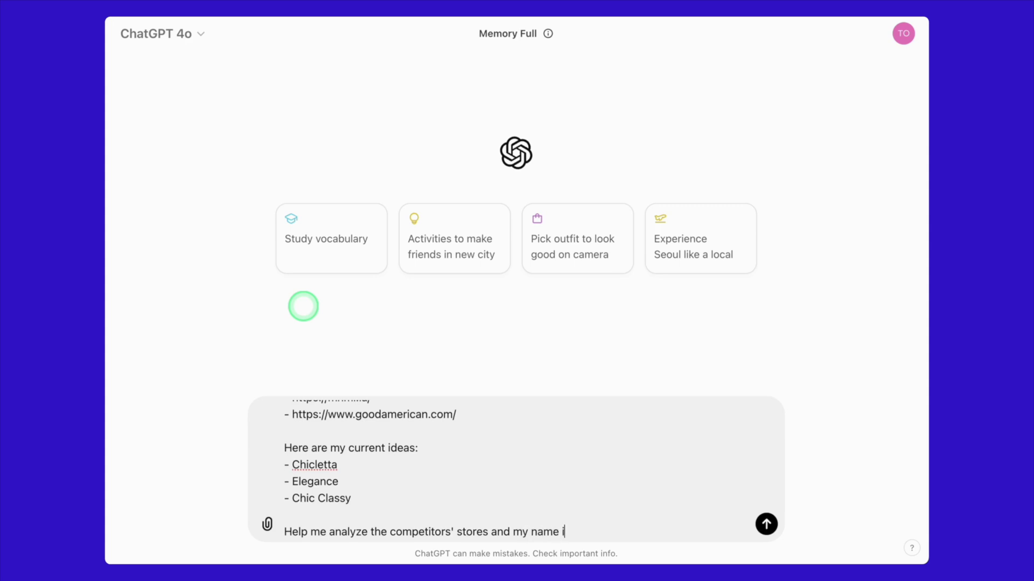
type("deas and refine it to be more co")
key("BackSpace")
key("BackSpace")
key("BackSpace")
key("BackSpace")
key("BackSpace")
key("BackSpace")
key("BackSpace")
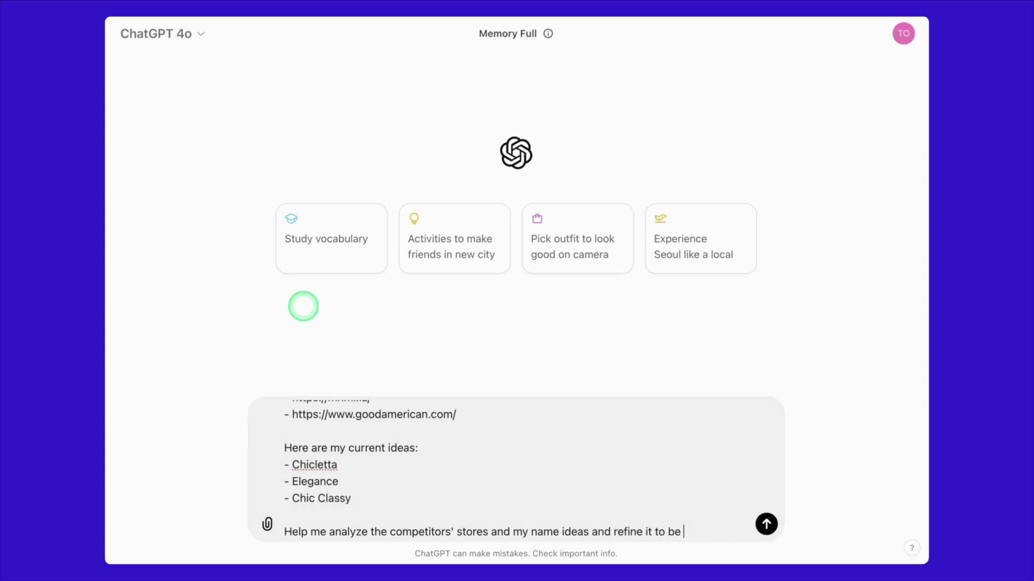
type(". Explain in details the reas")
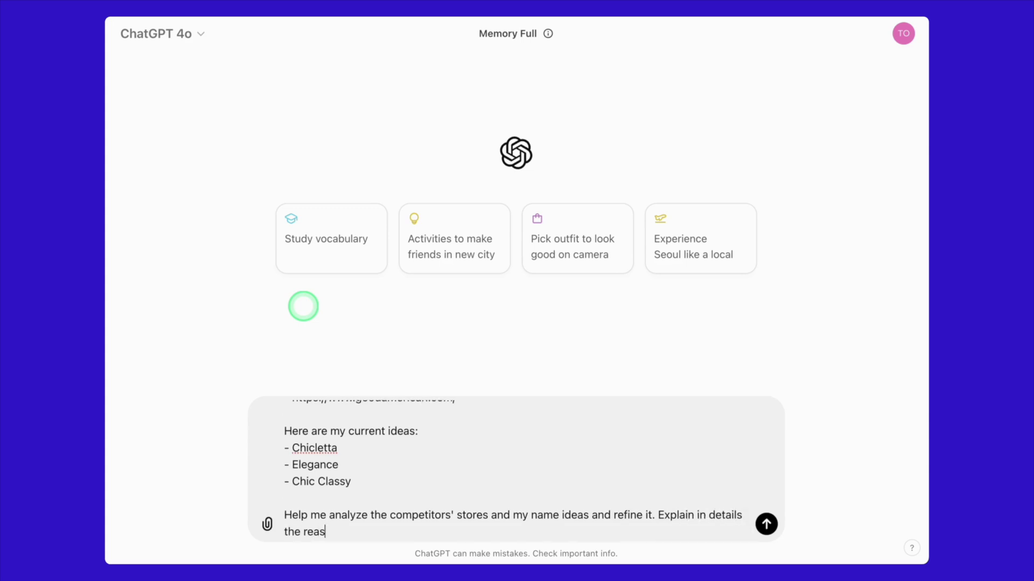
type("on behind your suggestions")
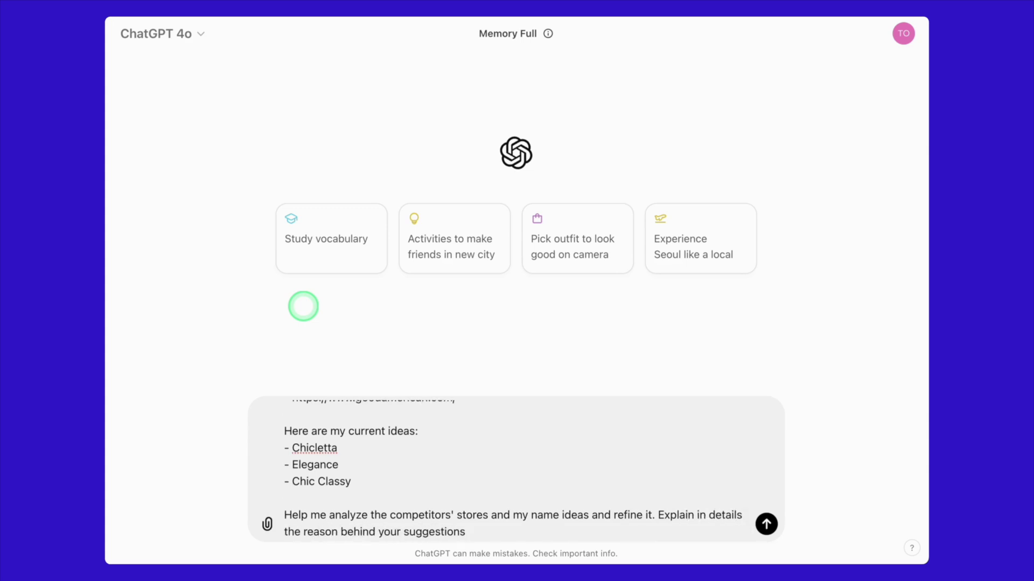
- Send the prompt, read the refined suggestions, and select PureBasics for copying
left_click(767, 526)
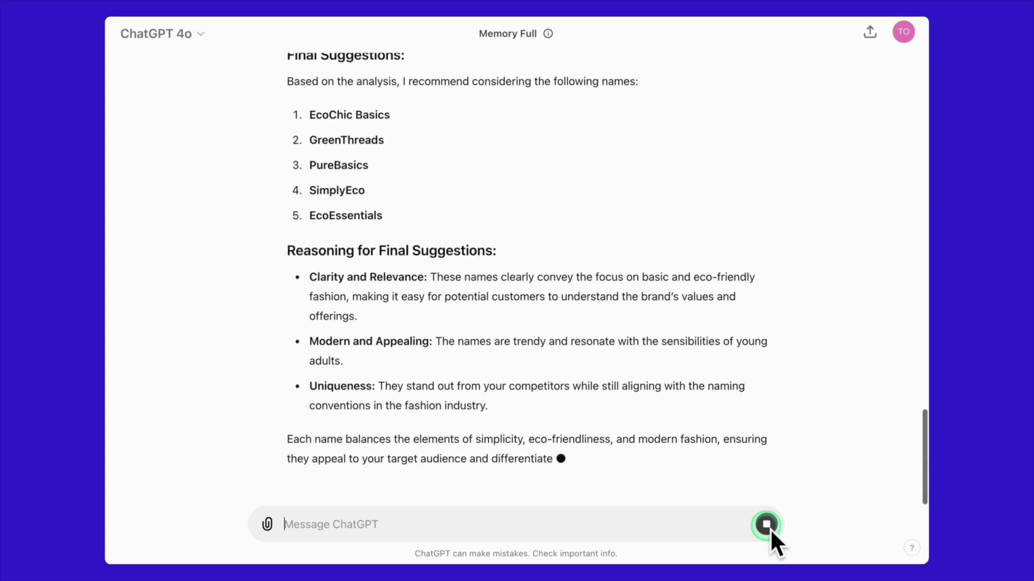
scroll(641, 344, "up", 10)
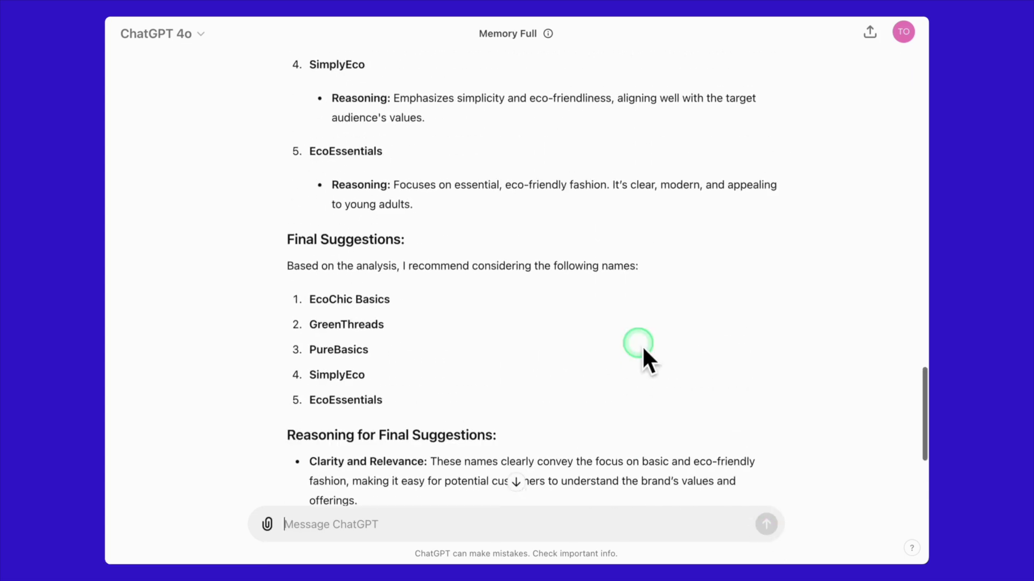
double_click(342, 269)
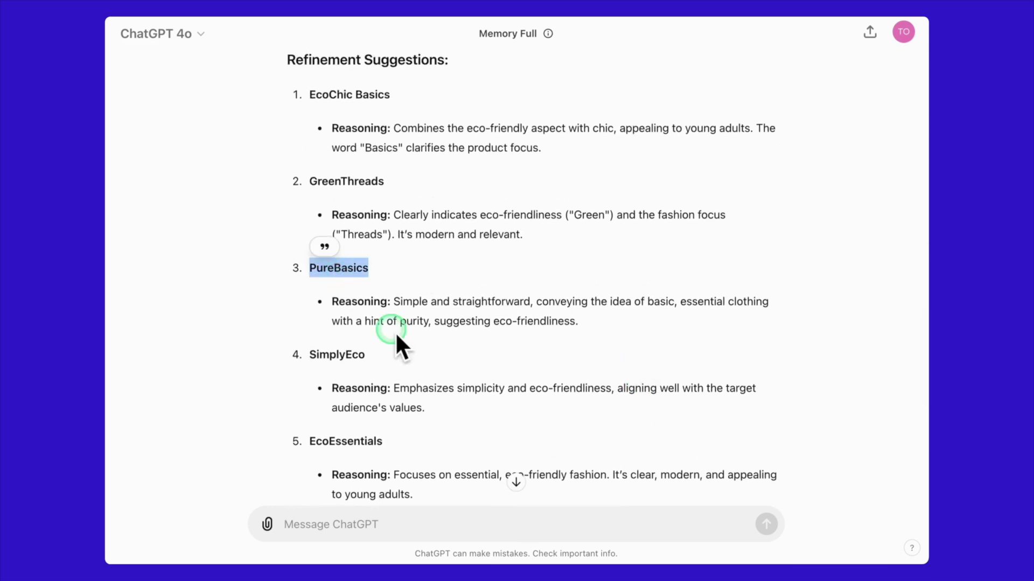
left_click(567, 316)
triple_click(578, 317)
left_click(640, 323)
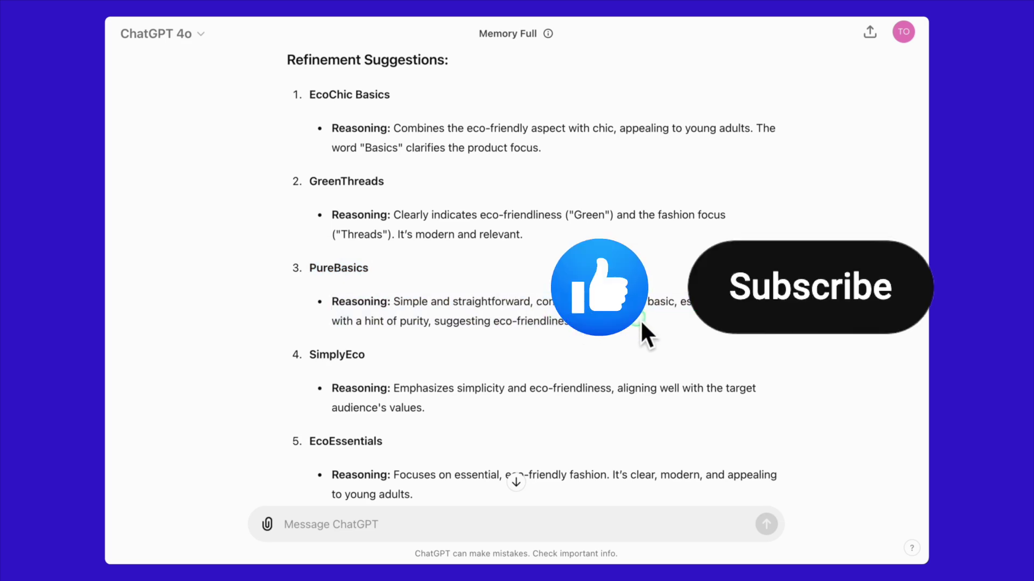
double_click(338, 269)
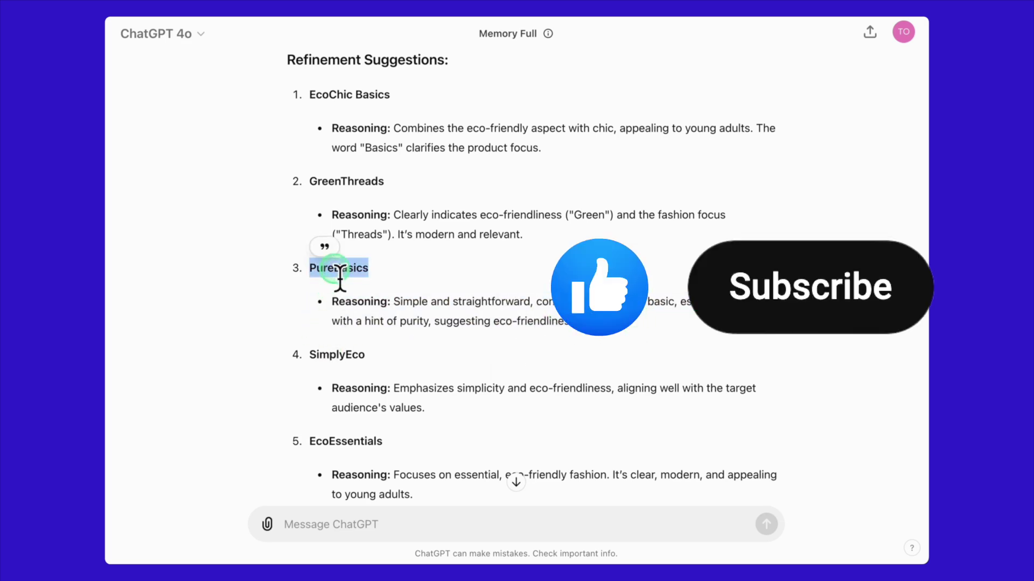
scroll(396, 271, "down", 4)
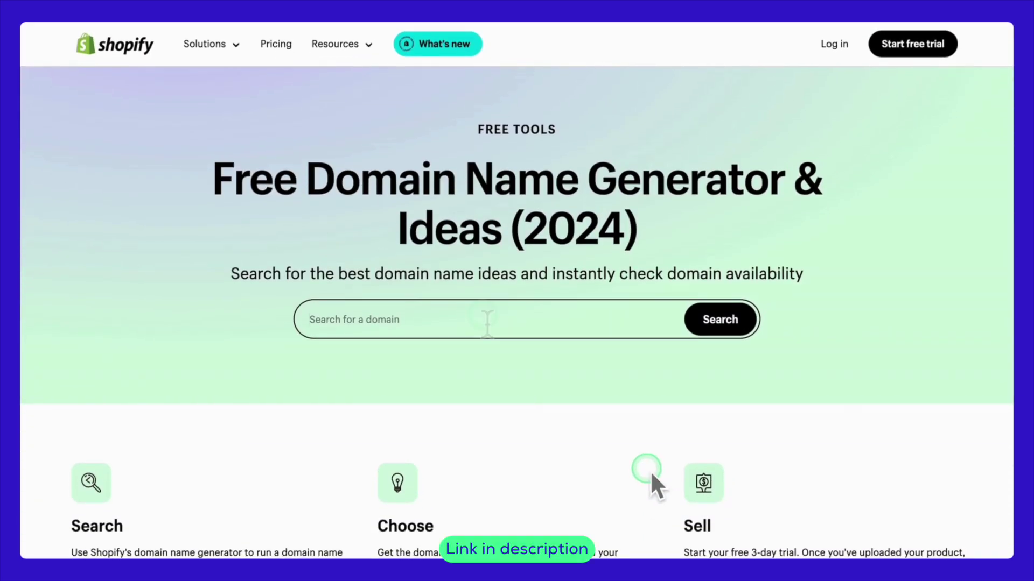
- Search domains for PureBasics and load the next five domain suggestions
left_click(486, 324)
type("PureBasics")
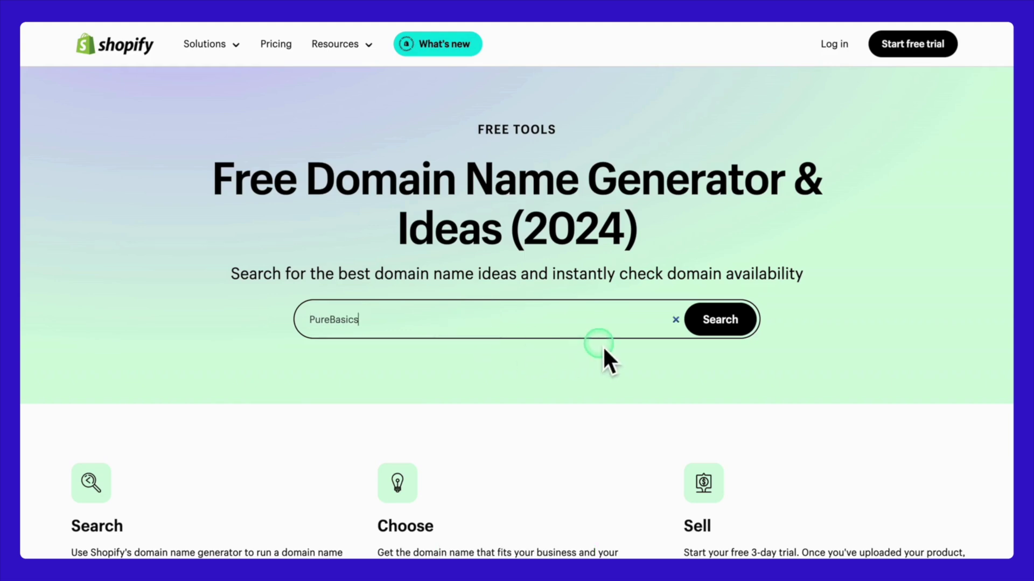
left_click(735, 325)
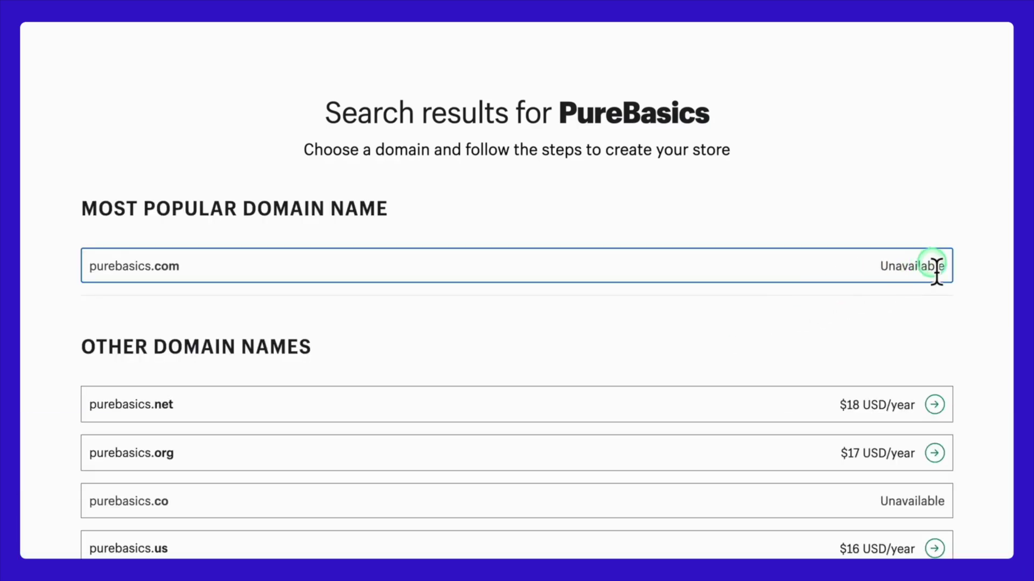
scroll(923, 277, "down", 3)
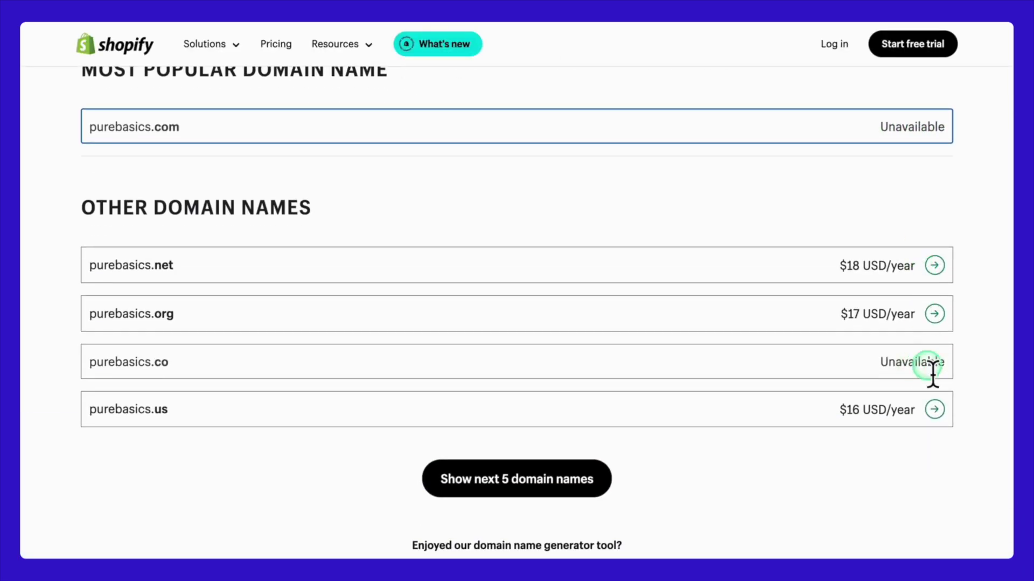
left_click(599, 483)
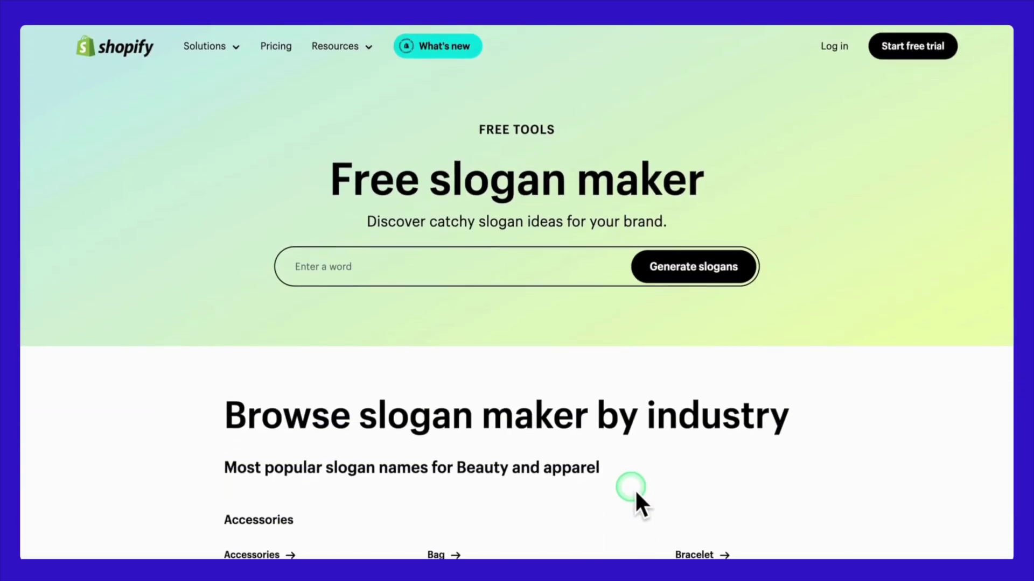
- Generate slogans for the keyword PureBasics and review the 1022 results
left_click(467, 267)
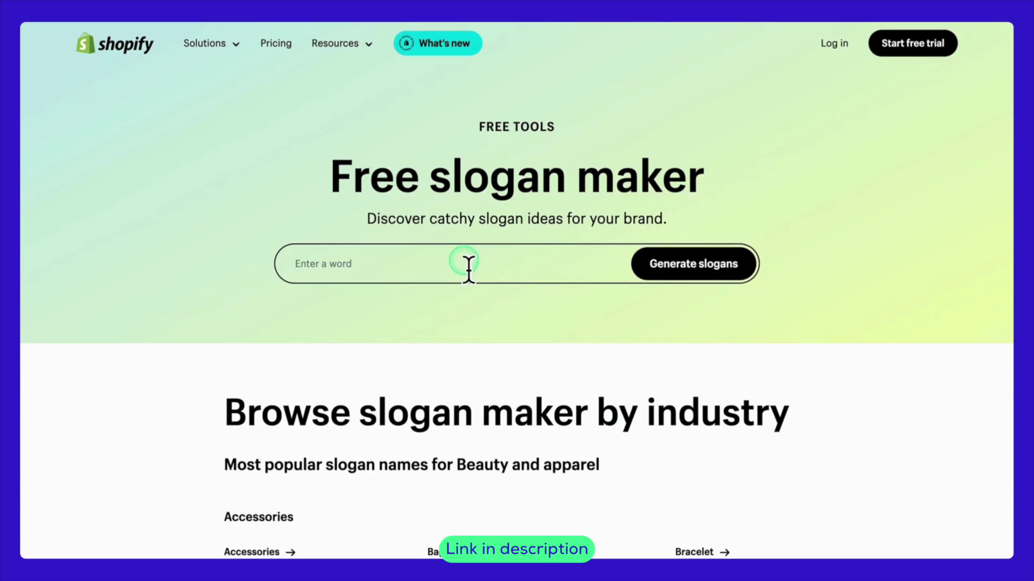
type("PureBasics")
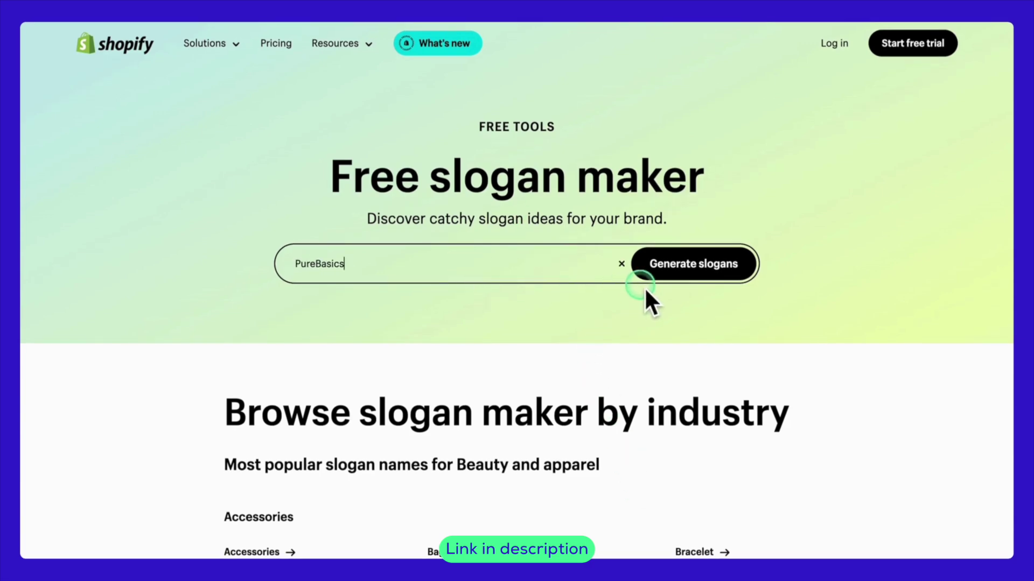
left_click(674, 262)
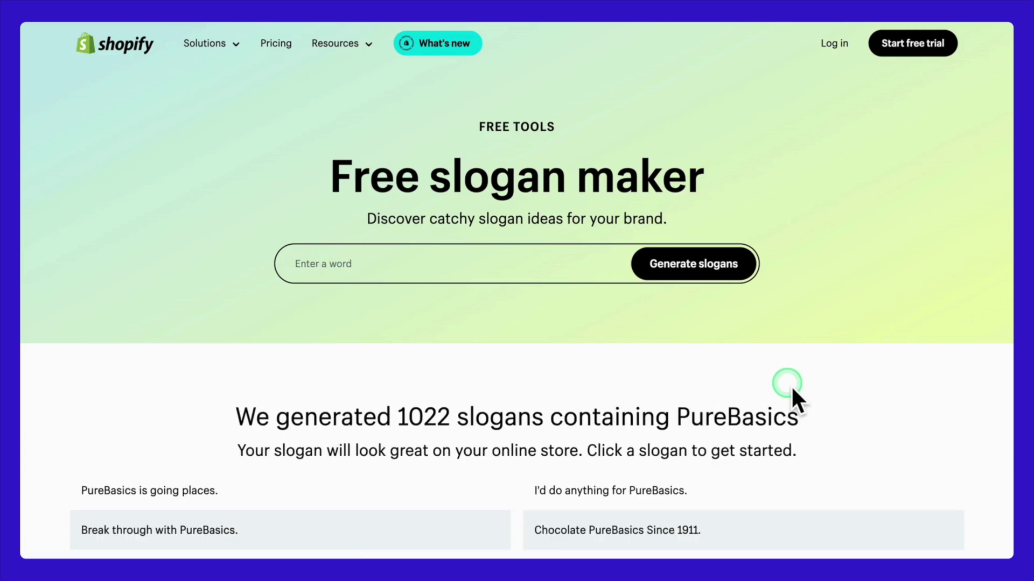
scroll(791, 386, "down", 5)
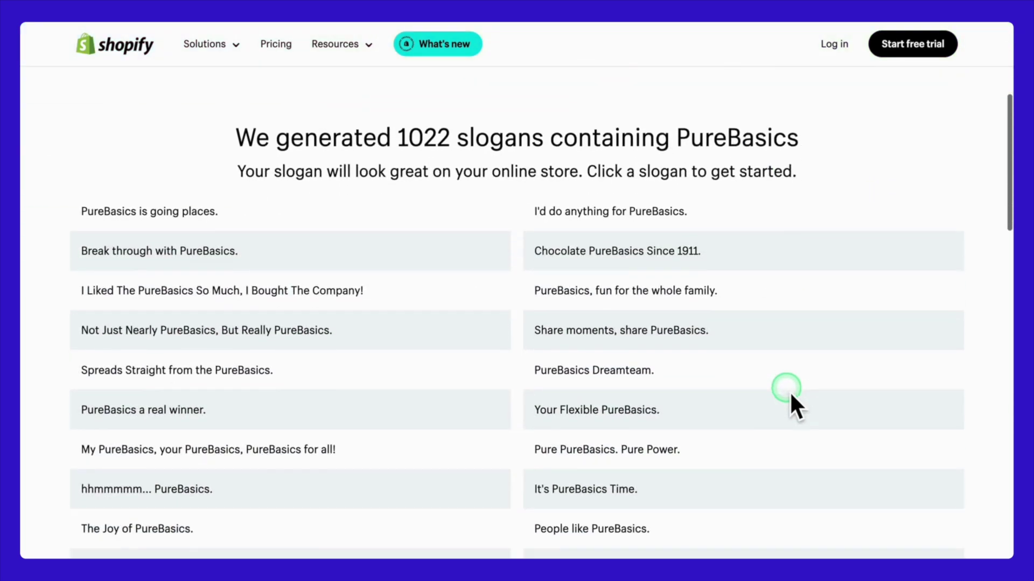
triple_click(527, 142)
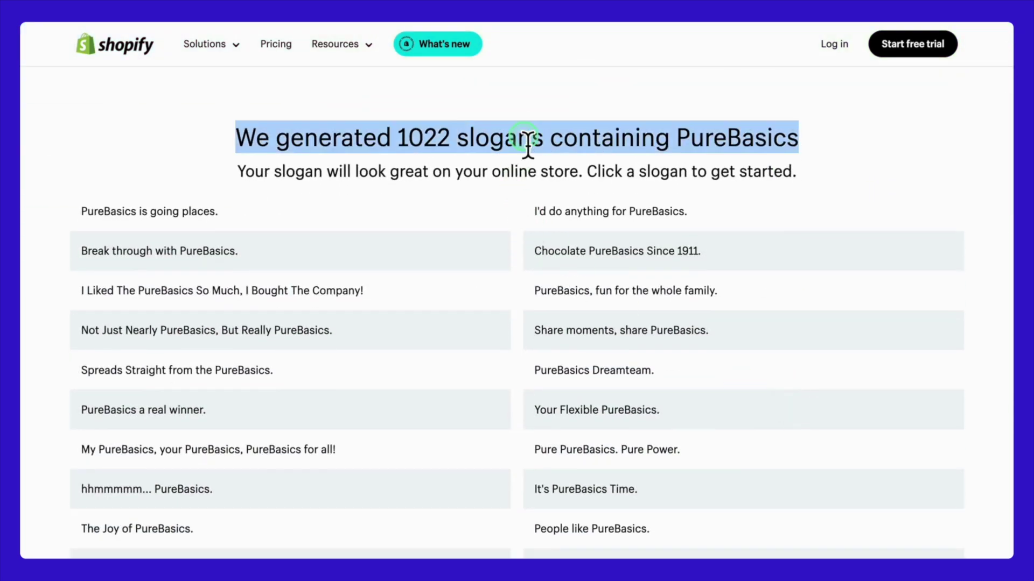
left_click(502, 207)
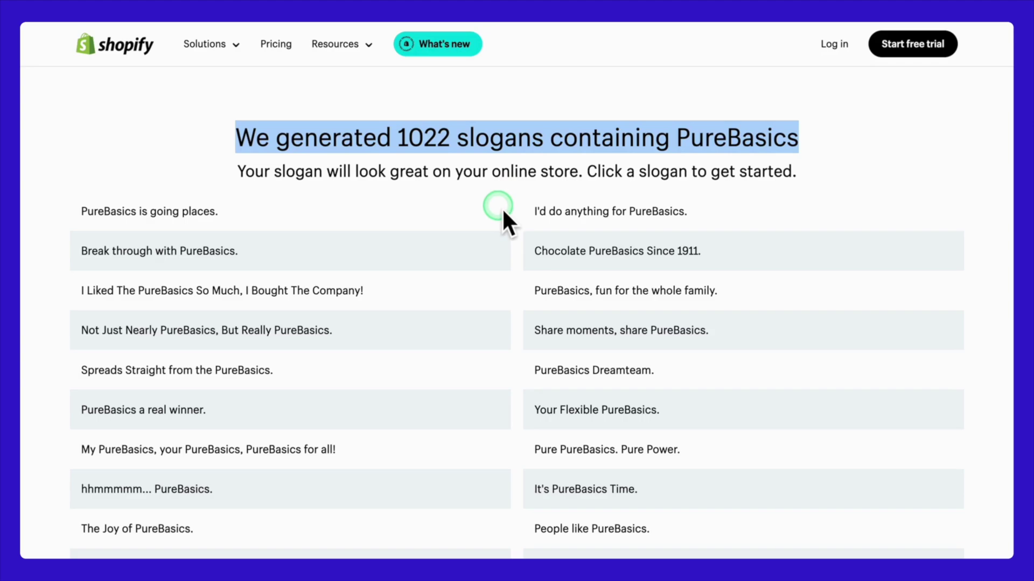